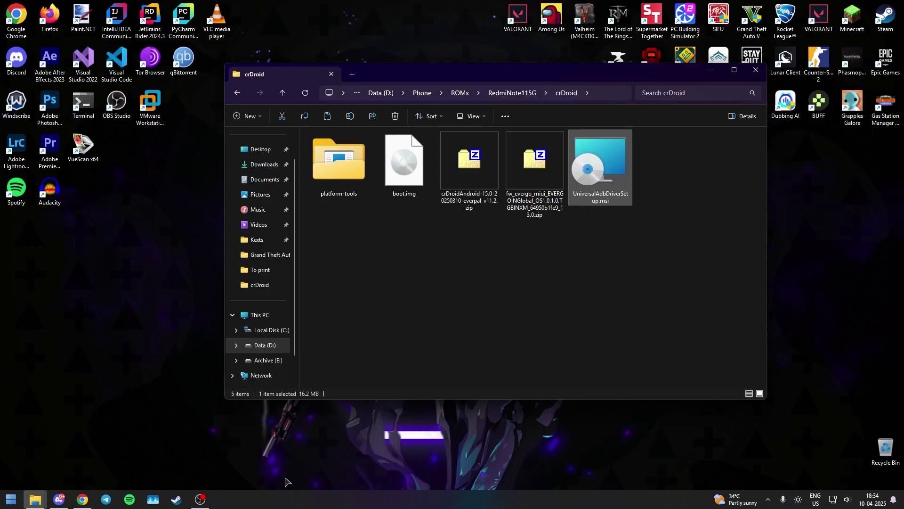
Run UniversalAdbDriverSetup.msi and install the Universal Adb Driver to its default folder
{"action": "left_click", "coordinate": [639, 328]}
{"action": "left_click_drag", "start_coordinate": [697, 249], "coordinate": [306, 162]}
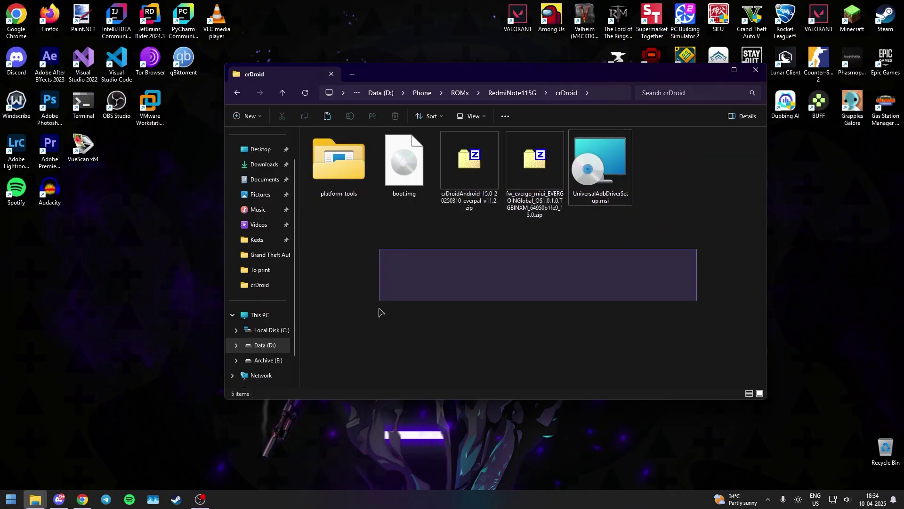
{"action": "left_click_drag", "start_coordinate": [306, 162], "coordinate": [558, 309]}
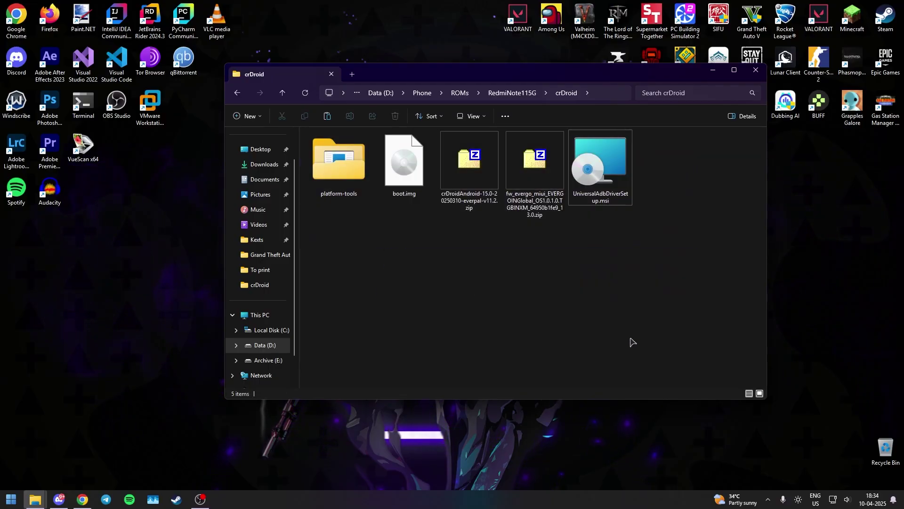
{"action": "double_click", "coordinate": [596, 206]}
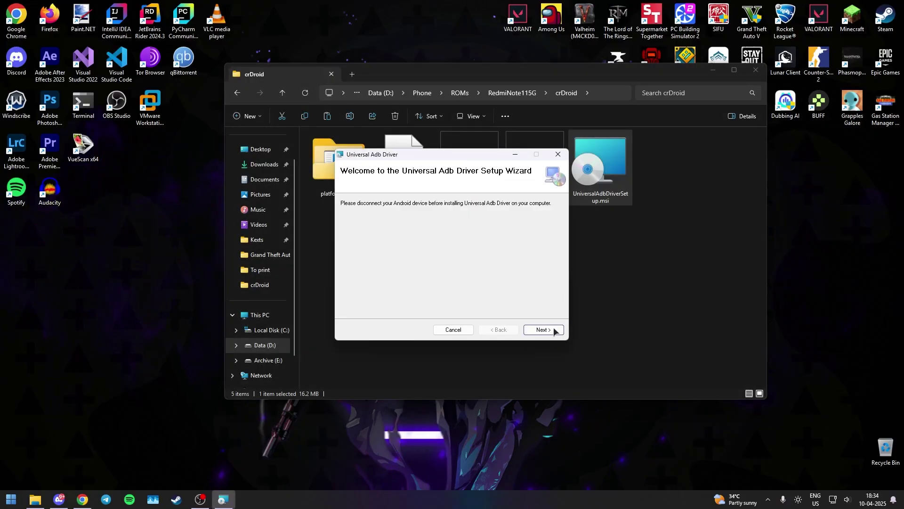
{"action": "left_click", "coordinate": [554, 332]}
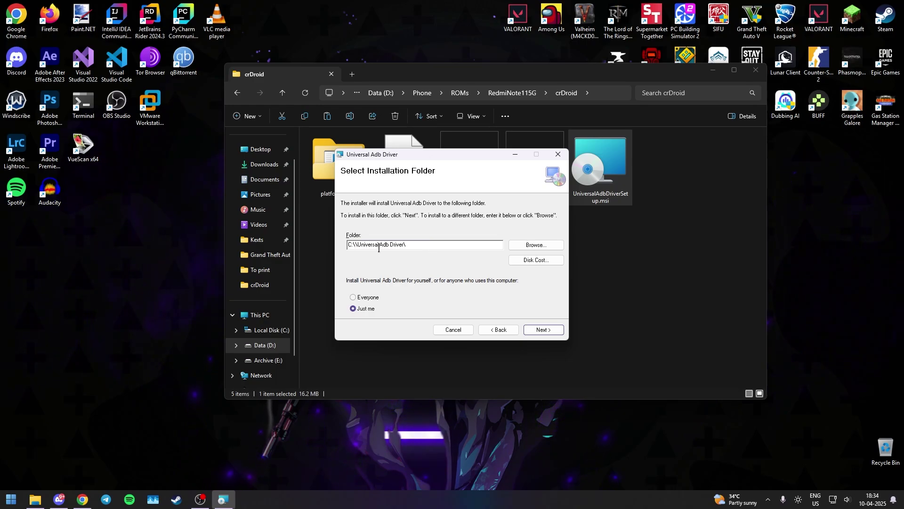
{"action": "left_click", "coordinate": [534, 331]}
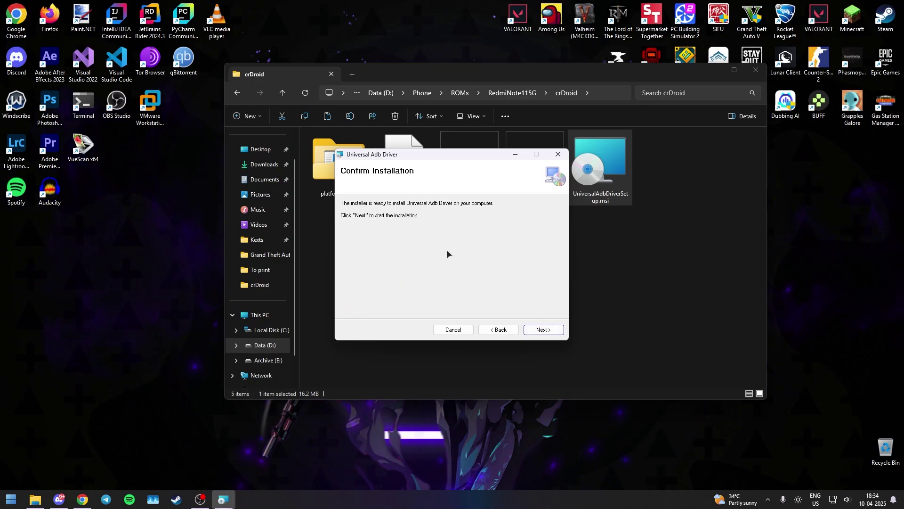
{"action": "left_click", "coordinate": [542, 330]}
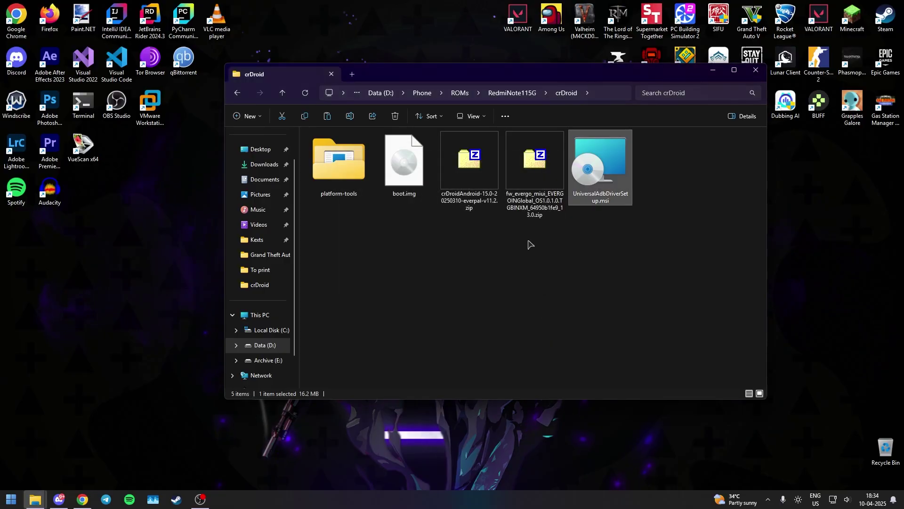
Open the platform-tools folder and start a command prompt there with cmd
{"action": "left_click", "coordinate": [570, 305]}
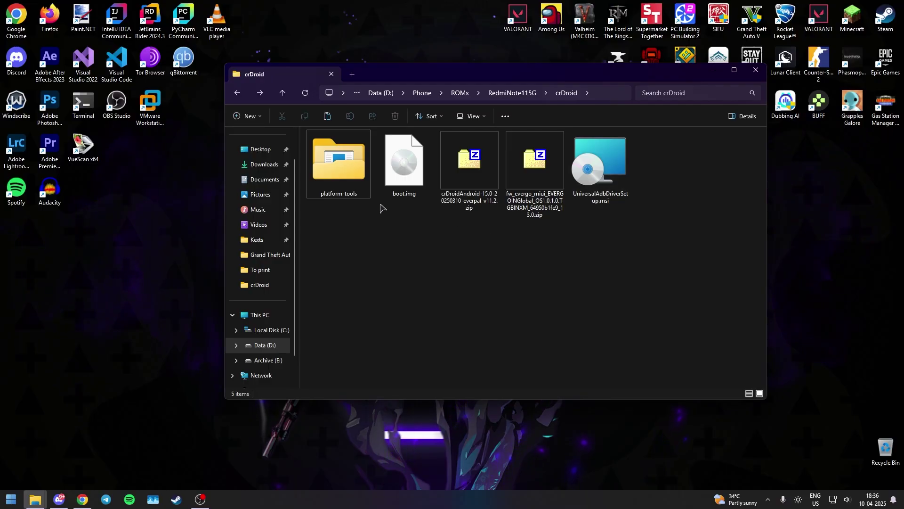
{"action": "double_click", "coordinate": [339, 170]}
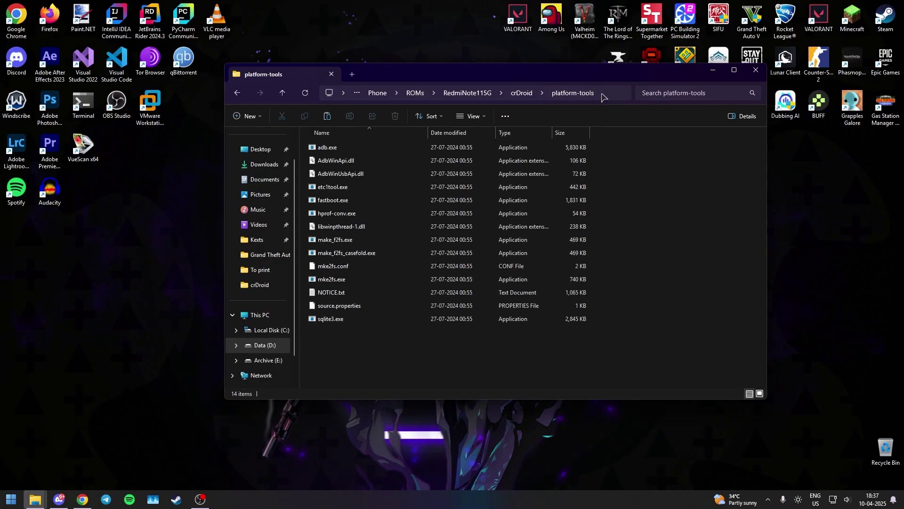
{"action": "left_click", "coordinate": [608, 94]}
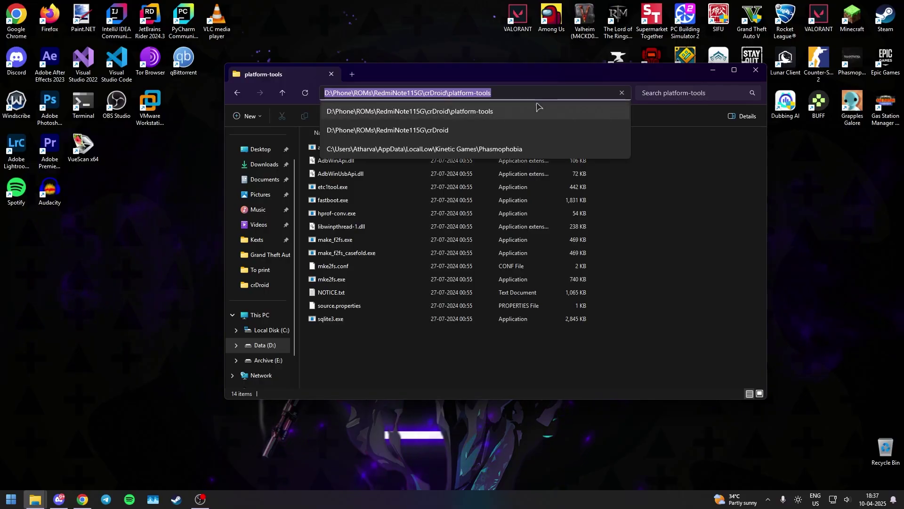
{"action": "type", "text": "cmd"}
{"action": "type", "text": "ex"}
{"action": "key", "text": "Return"}
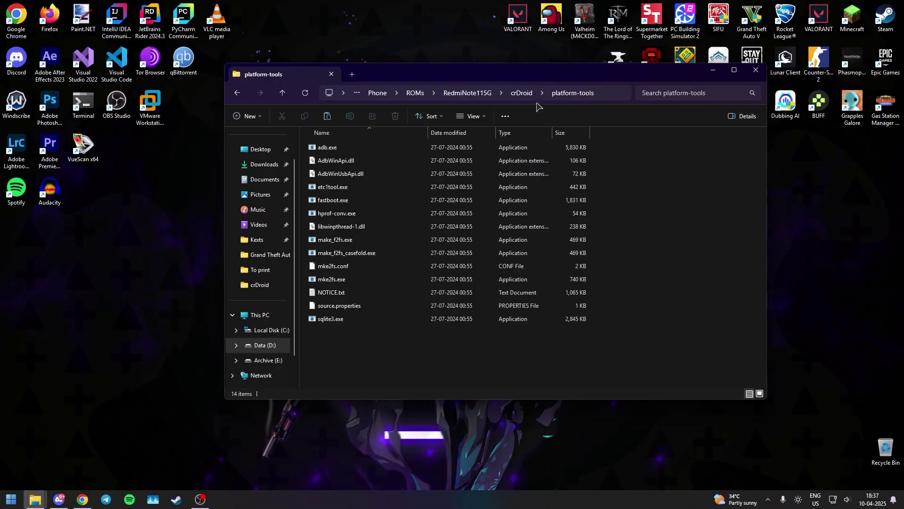
Arrange the command window over the crDroid folder so boot.img is reachable
{"action": "left_click_drag", "start_coordinate": [509, 78], "coordinate": [557, 184]}
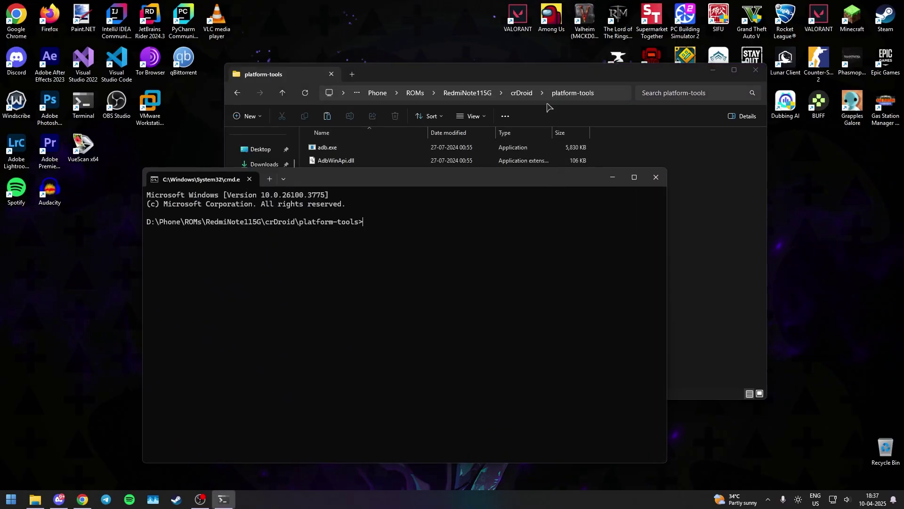
{"action": "left_click", "coordinate": [523, 93]}
{"action": "left_click", "coordinate": [162, 273]}
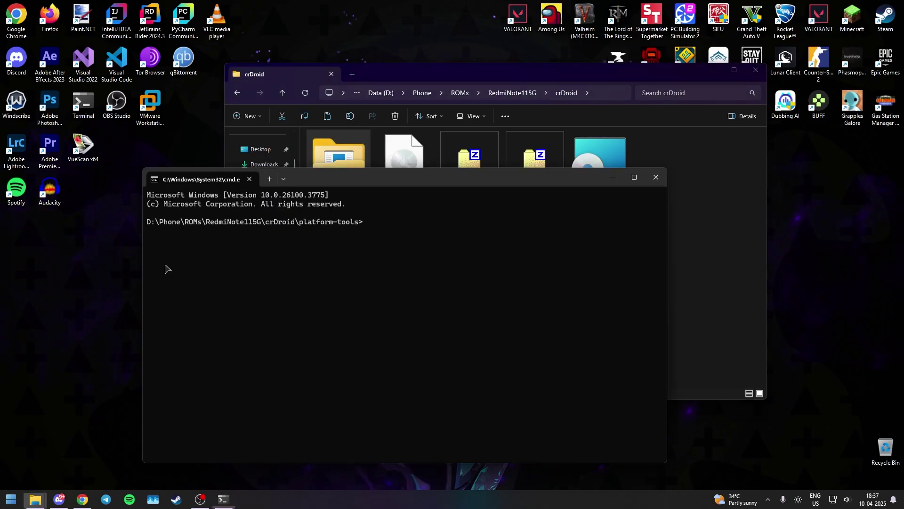
{"action": "left_click", "coordinate": [677, 170]}
{"action": "left_click", "coordinate": [414, 413]}
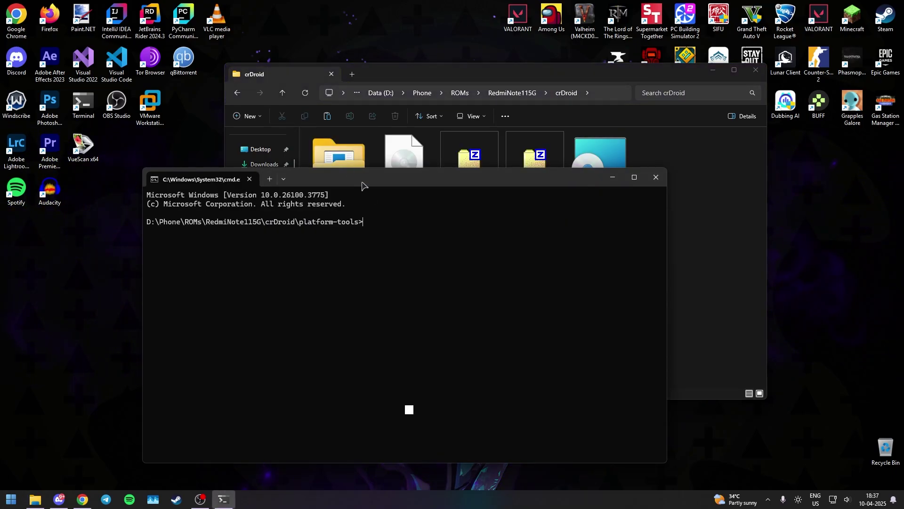
{"action": "left_click_drag", "start_coordinate": [365, 187], "coordinate": [380, 201]}
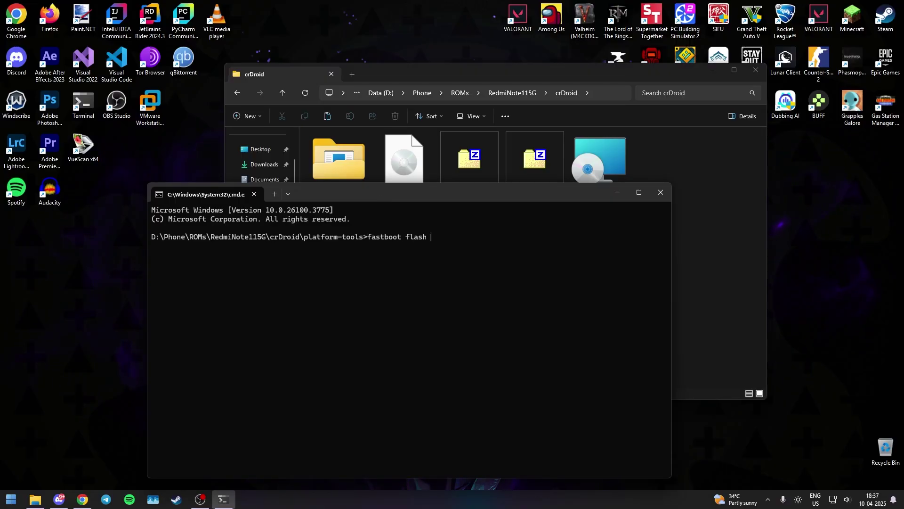
Flash boot.img to the boot partition, then reboot the phone with fastboot
{"action": "left_click", "coordinate": [405, 162]}
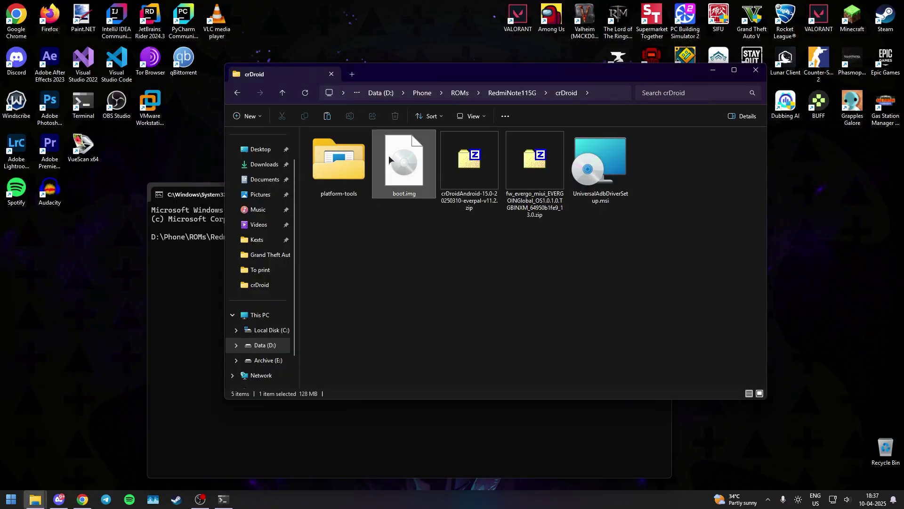
{"action": "mouse_move", "coordinate": [405, 163]}
{"action": "left_mouse_down"}
{"action": "mouse_move", "coordinate": [401, 431]}
{"action": "mouse_move", "coordinate": [418, 427]}
{"action": "left_mouse_up"}
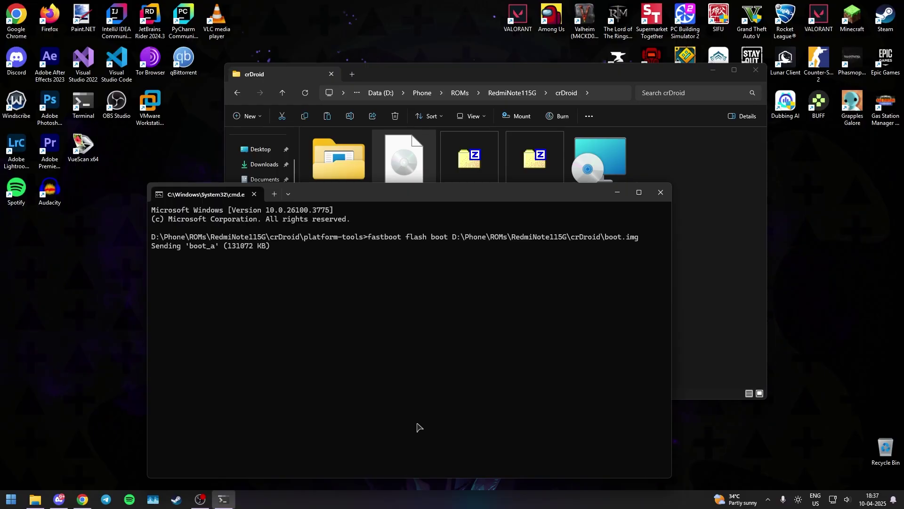
{"action": "left_click_drag", "start_coordinate": [368, 197], "coordinate": [423, 230]}
{"action": "type", "text": "fastboot reboot"}
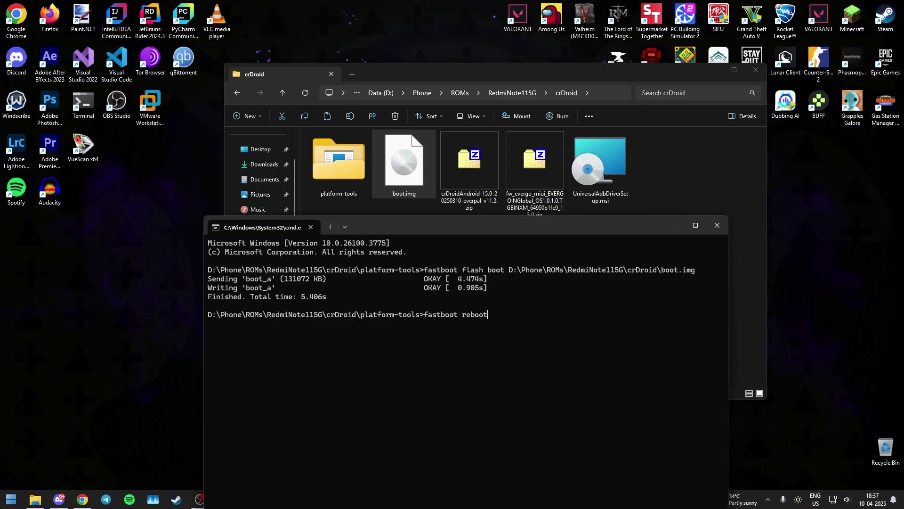
{"action": "key", "text": "Return"}
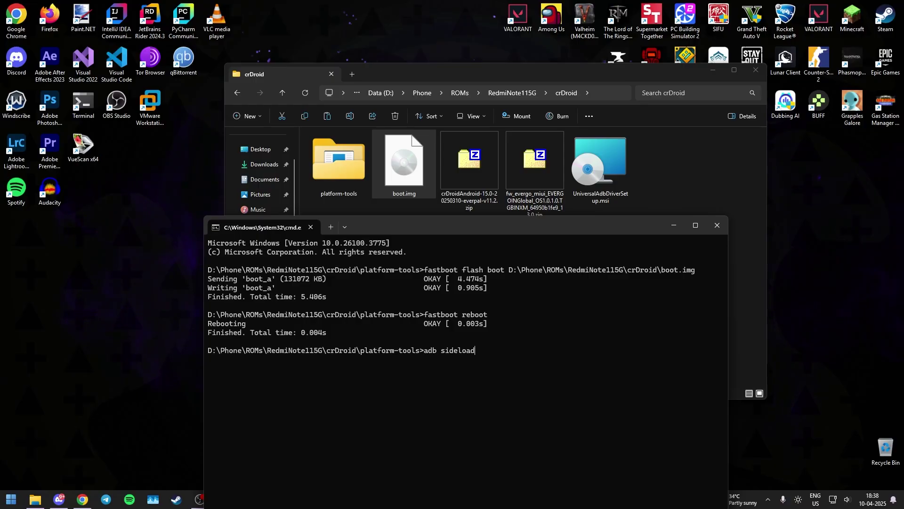
Add the fw_evergo firmware zip's path to the adb sideload command
{"action": "left_click", "coordinate": [568, 282]}
{"action": "left_click", "coordinate": [535, 181]}
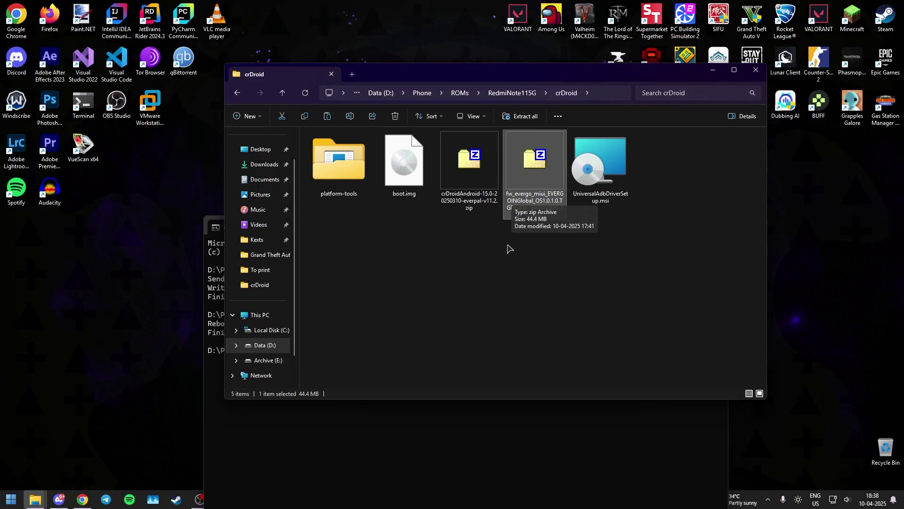
{"action": "left_click_drag", "start_coordinate": [535, 170], "coordinate": [522, 332]}
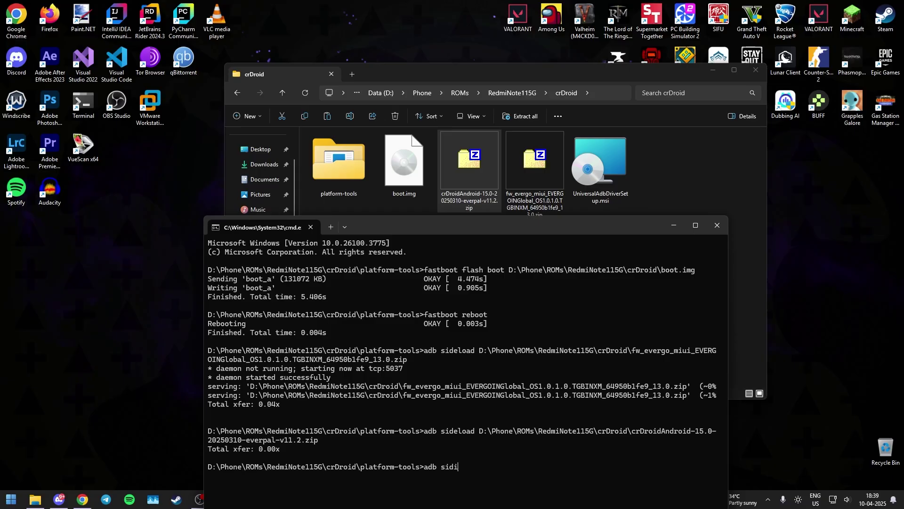
Put the crDroidAndroid-15.0 zip's path into the adb sideload command
{"action": "left_click", "coordinate": [469, 169]}
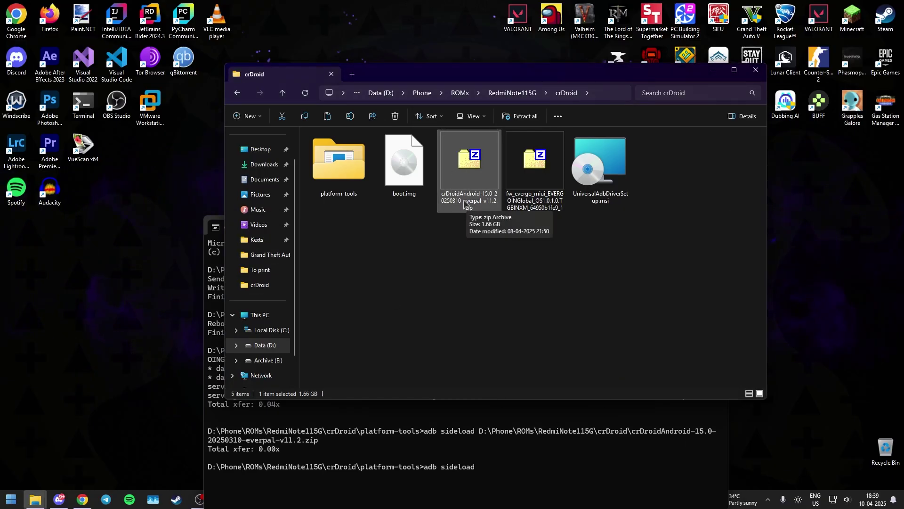
{"action": "left_click_drag", "start_coordinate": [465, 203], "coordinate": [521, 422]}
{"action": "key", "text": "alt+Tab"}
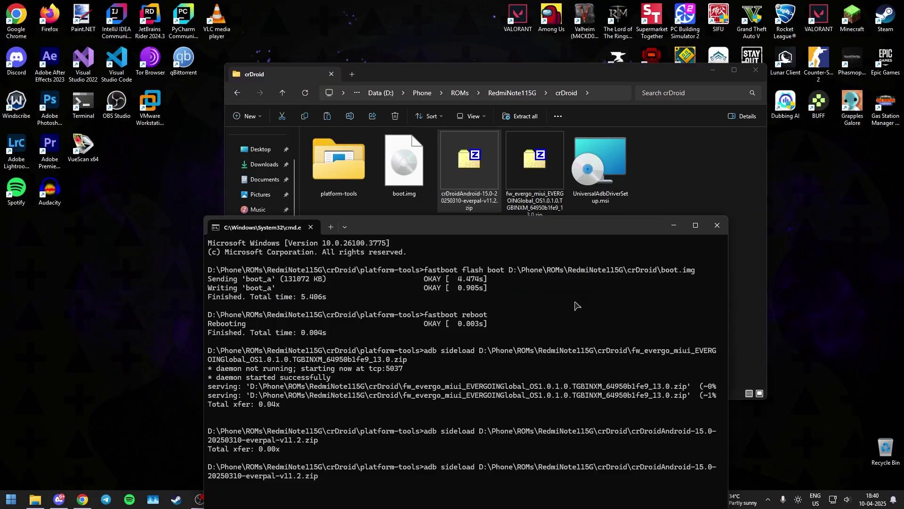